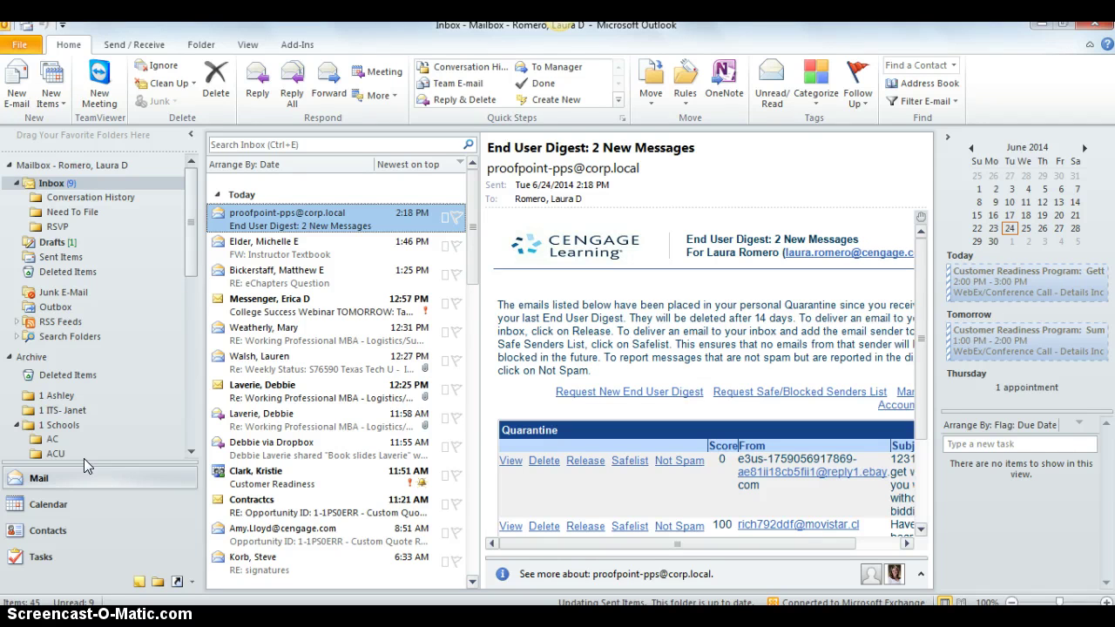
Create a new contact group from More Items and name it 'Cengage University'
{"action": "left_click", "coordinate": [61, 110]}
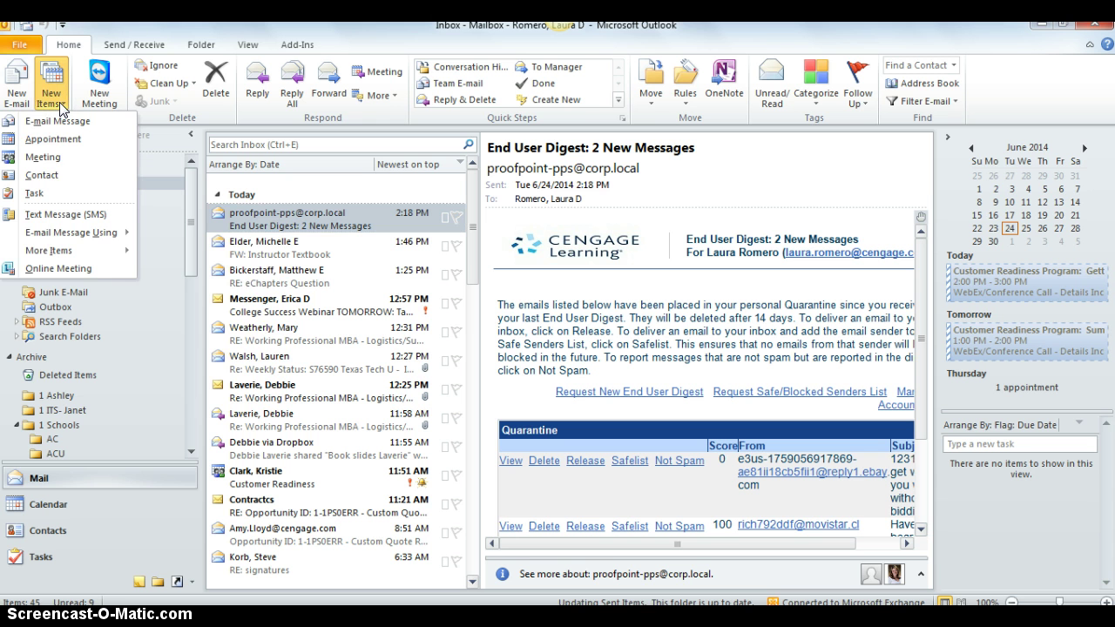
{"action": "mouse_move", "coordinate": [49, 252]}
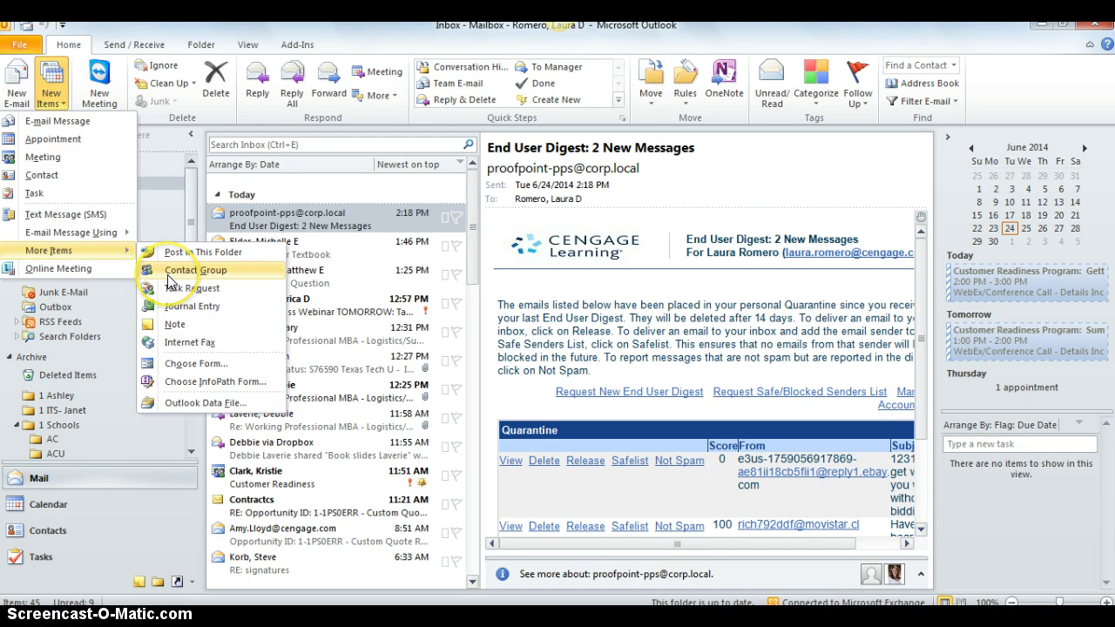
{"action": "left_click", "coordinate": [170, 276]}
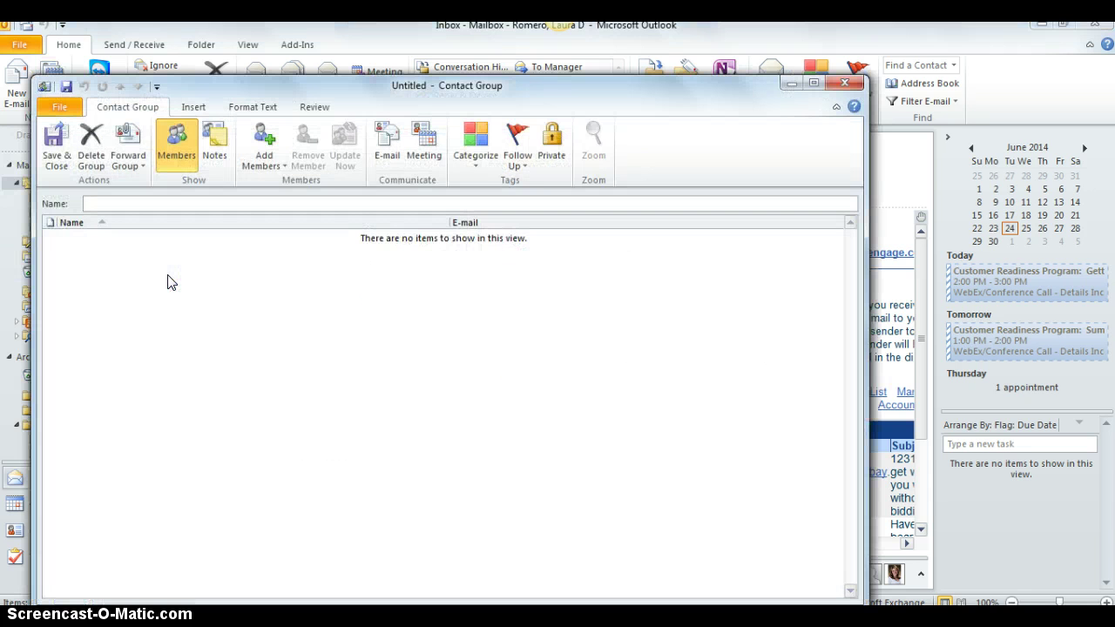
{"action": "type", "text": "Cengage University"}
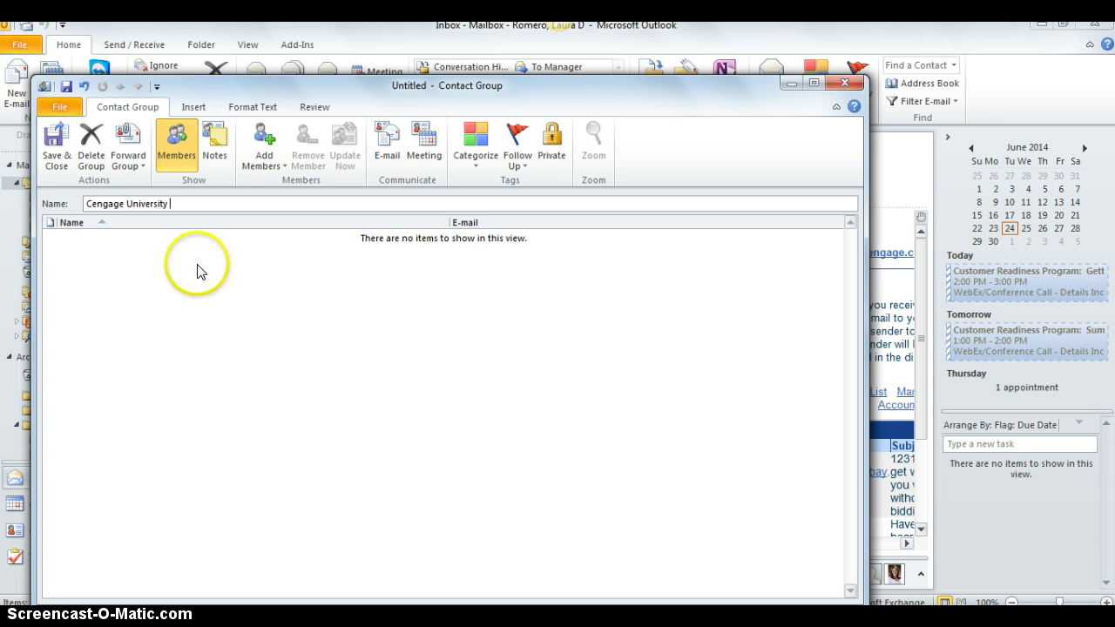
Add the first member as a new e-mail contact with a display name and cu.edu address, not saved to Contacts
{"action": "left_click", "coordinate": [279, 166]}
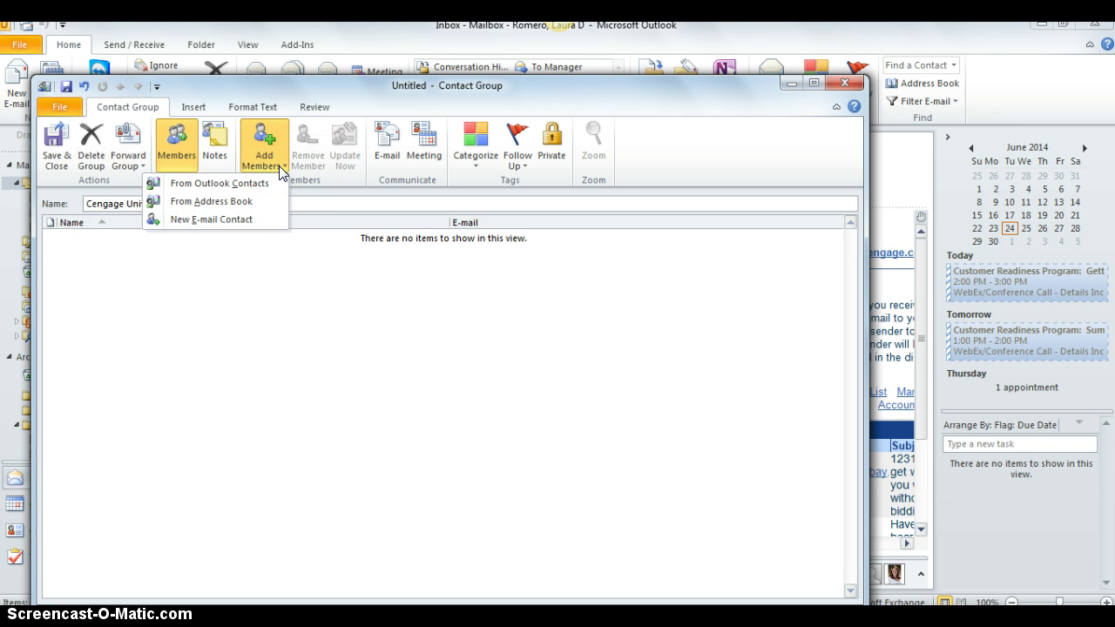
{"action": "left_click", "coordinate": [265, 222]}
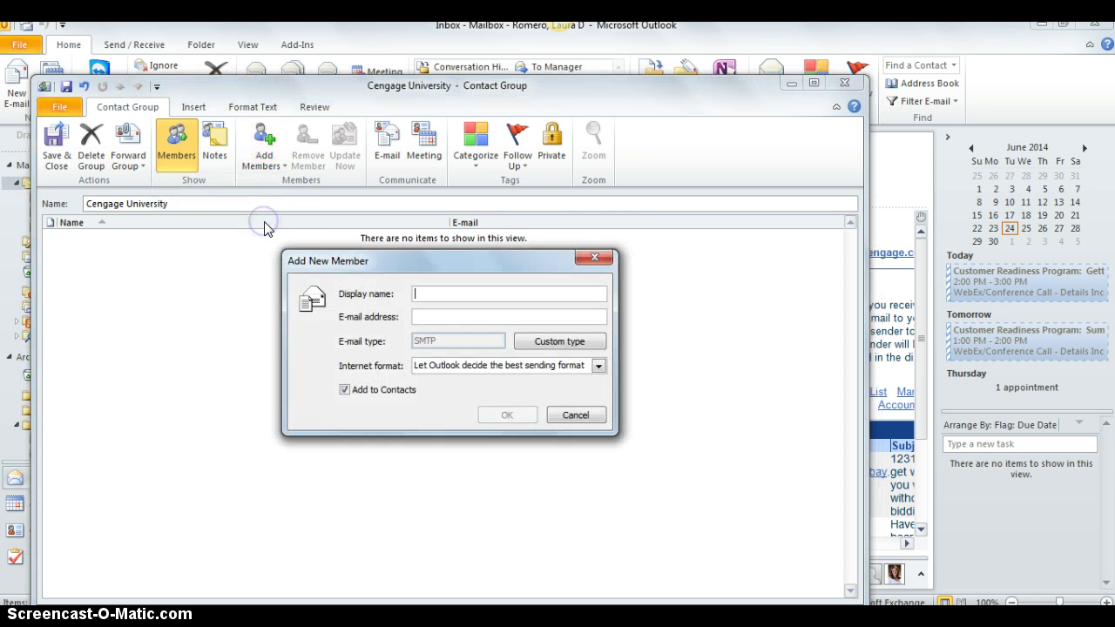
{"action": "left_click", "coordinate": [321, 232]}
{"action": "left_click", "coordinate": [436, 317]}
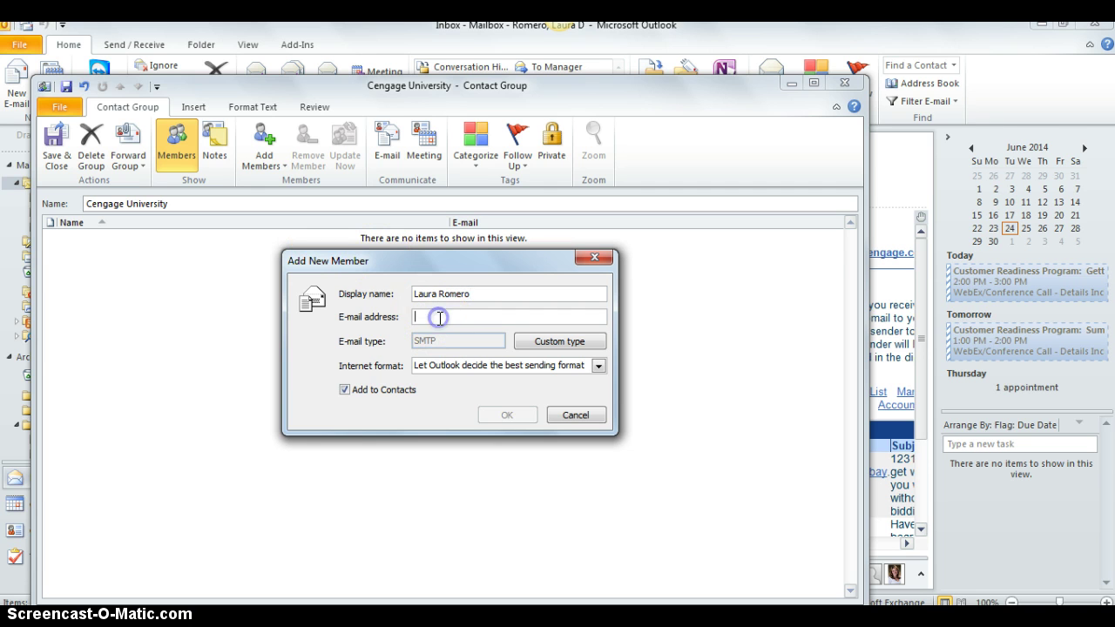
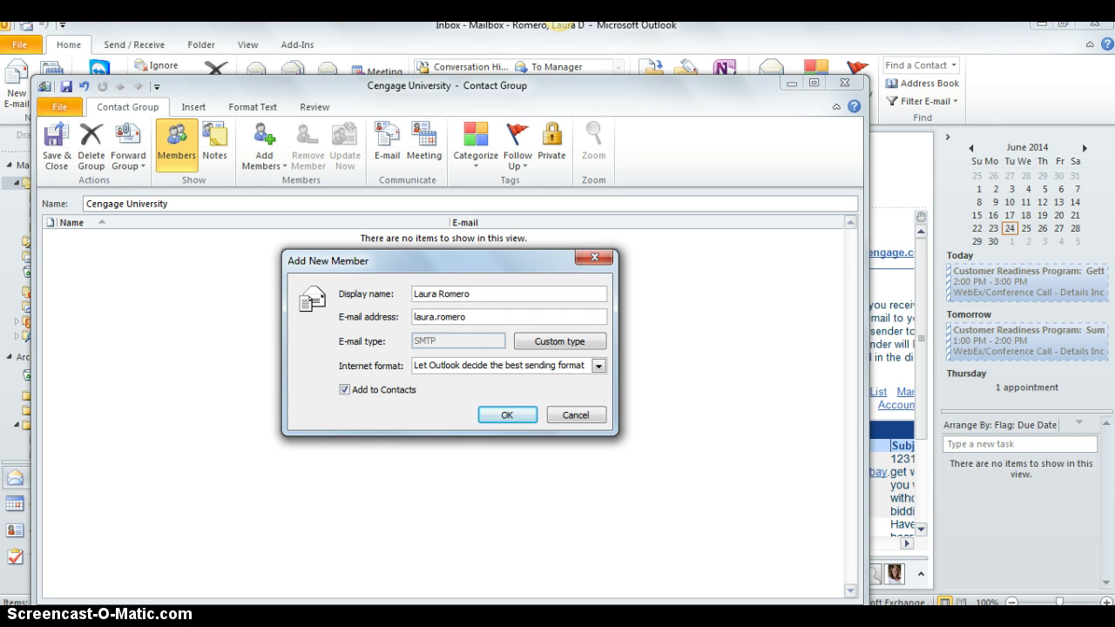
{"action": "left_click", "coordinate": [345, 390]}
{"action": "left_click", "coordinate": [519, 415]}
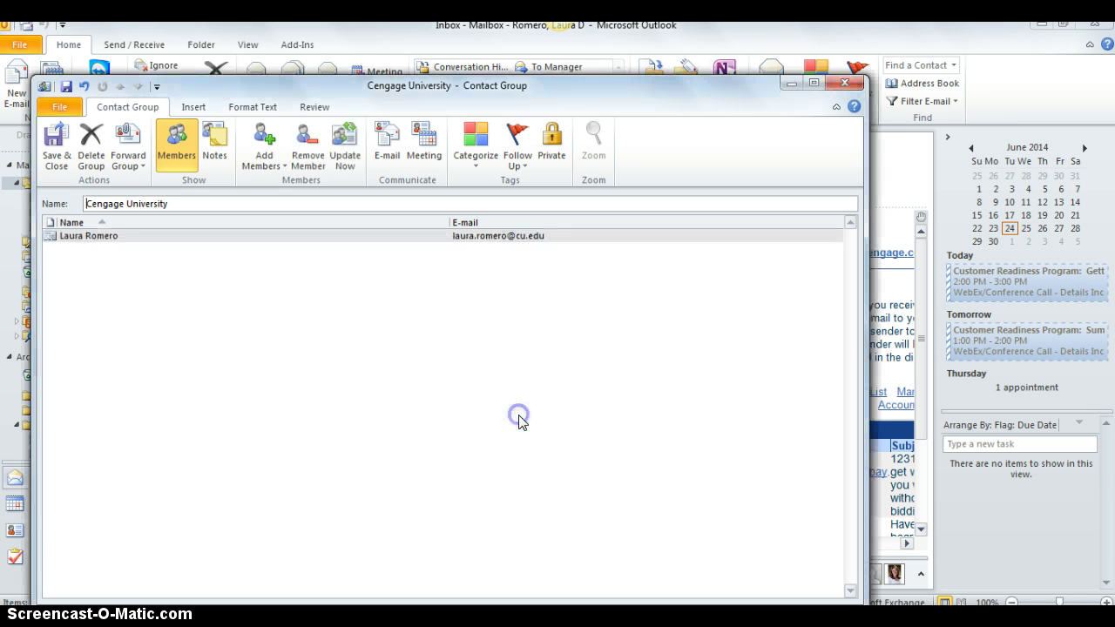
Add a second new e-mail member with a display name and cu.edu address, not saved to Contacts
{"action": "left_click", "coordinate": [258, 177]}
{"action": "left_click", "coordinate": [258, 214]}
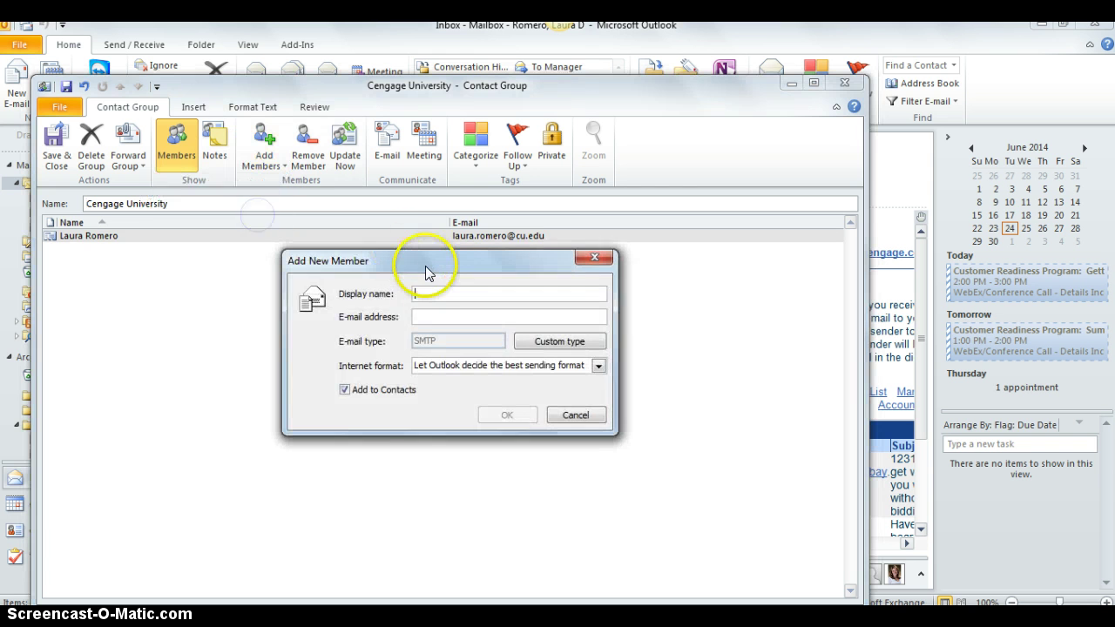
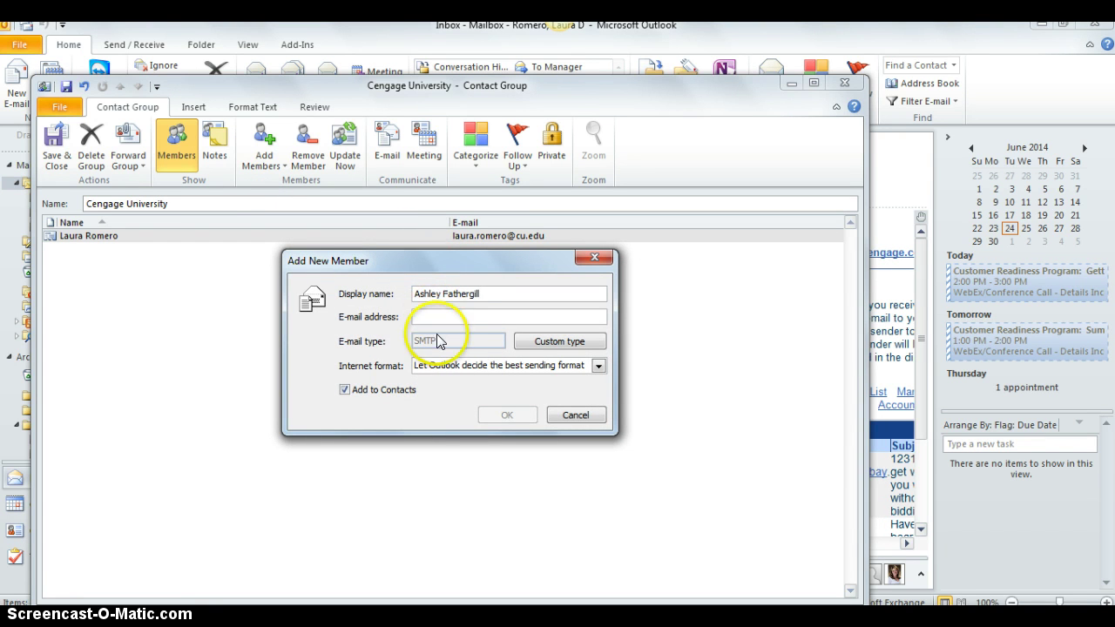
{"action": "left_click", "coordinate": [435, 318]}
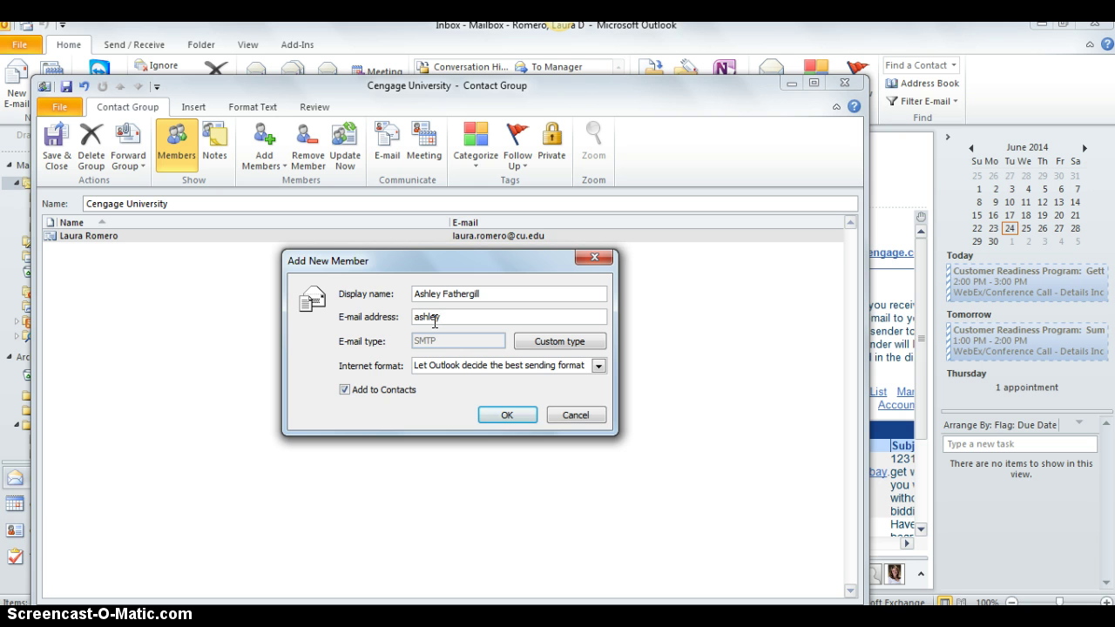
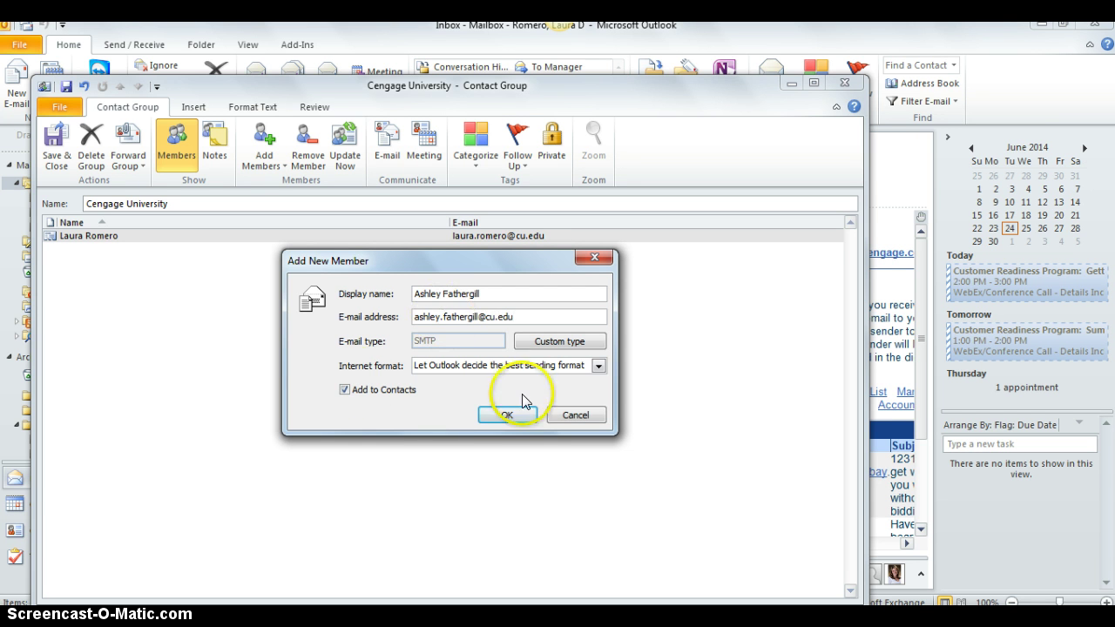
{"action": "left_click", "coordinate": [345, 390]}
{"action": "left_click", "coordinate": [505, 414]}
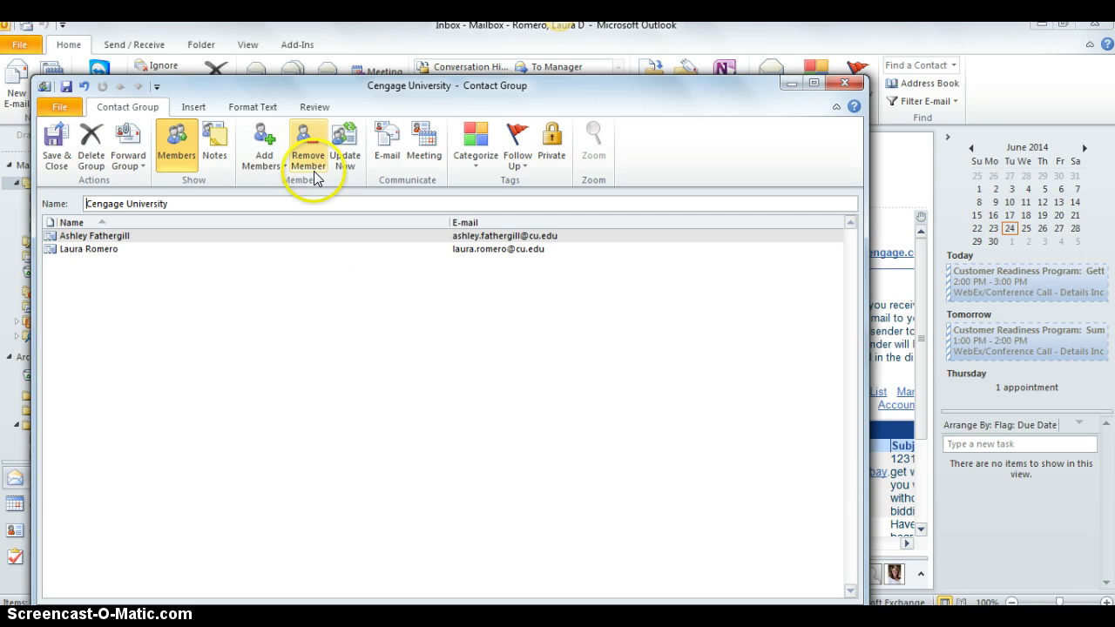
Save and close the two-member Cengage University group and start a new message
{"action": "left_click", "coordinate": [297, 297]}
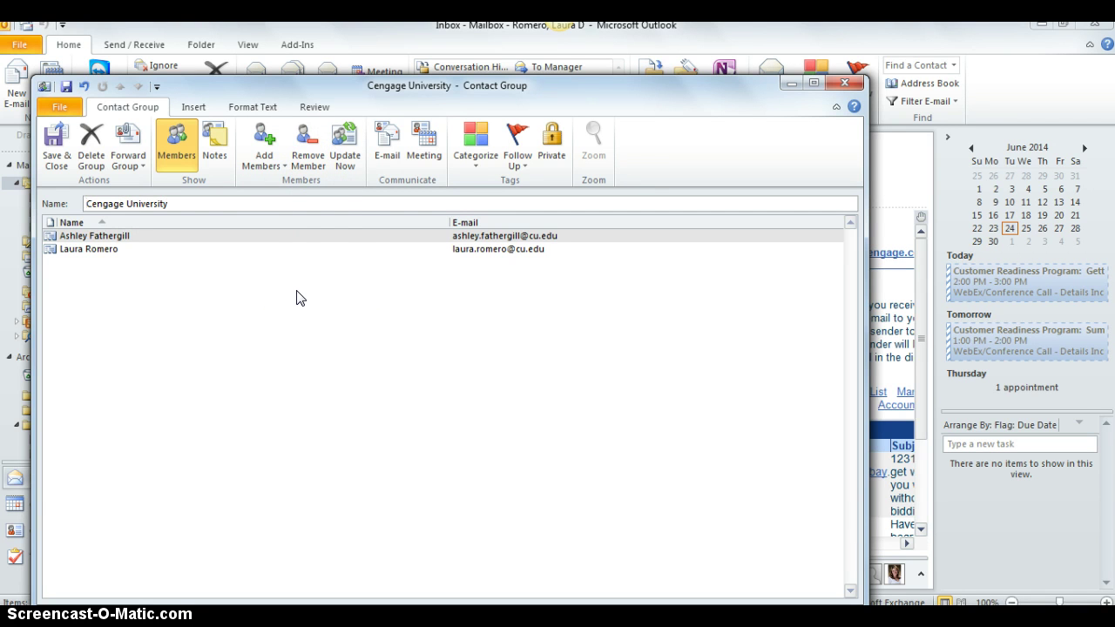
{"action": "left_click", "coordinate": [325, 162]}
{"action": "left_click", "coordinate": [57, 155]}
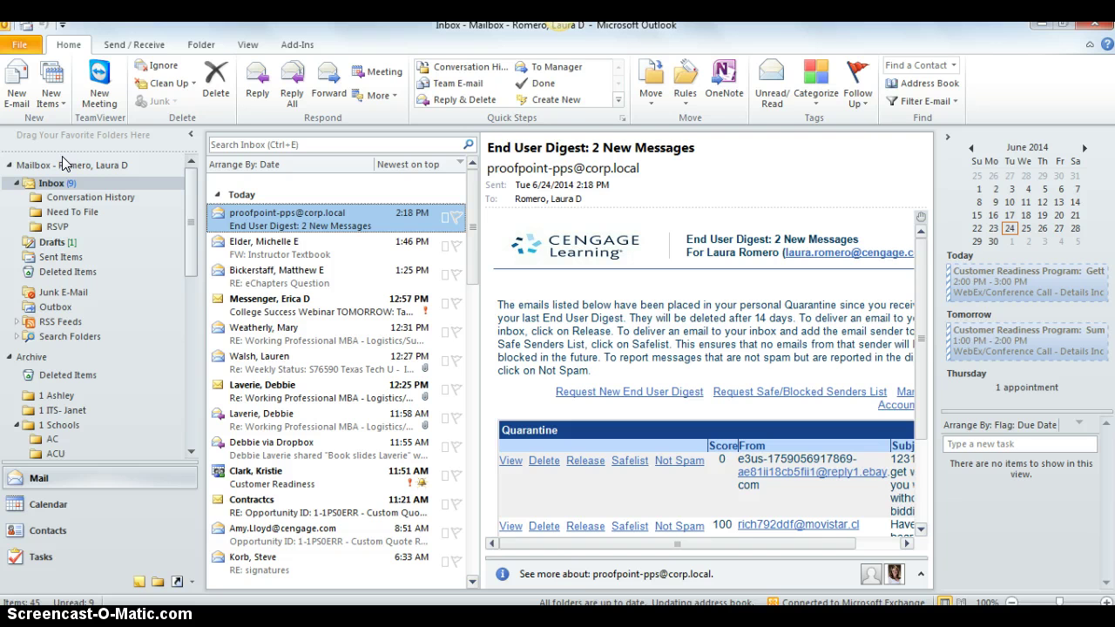
{"action": "left_click", "coordinate": [14, 91]}
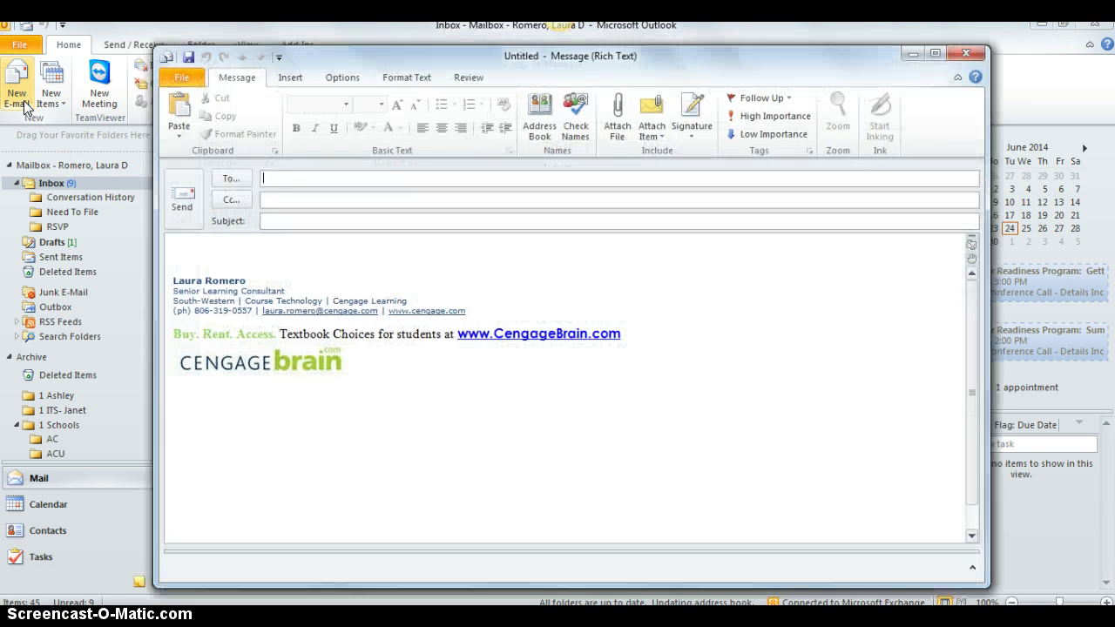
In Select Names, switch the address book to Contacts and select the Cengage University group
{"action": "left_click", "coordinate": [228, 221]}
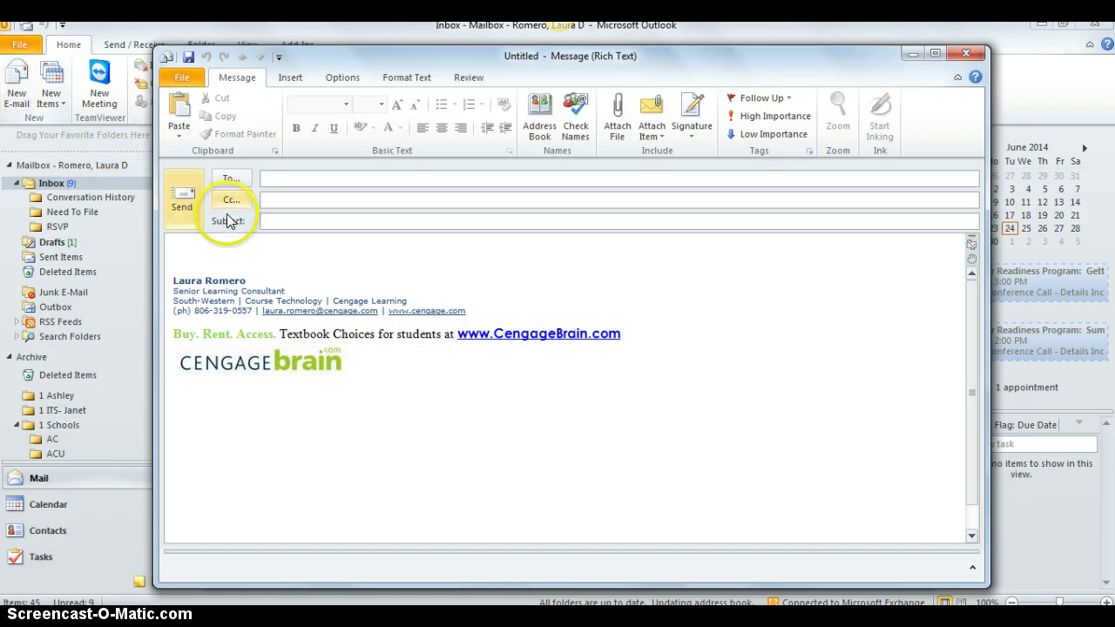
{"action": "left_click", "coordinate": [231, 179]}
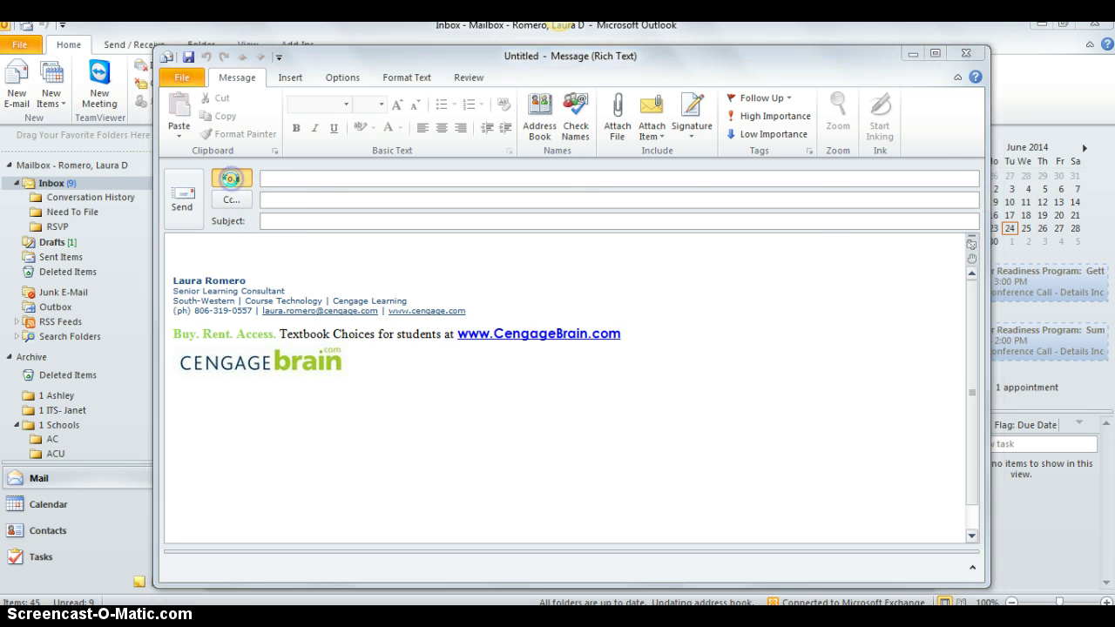
{"action": "left_click", "coordinate": [702, 182]}
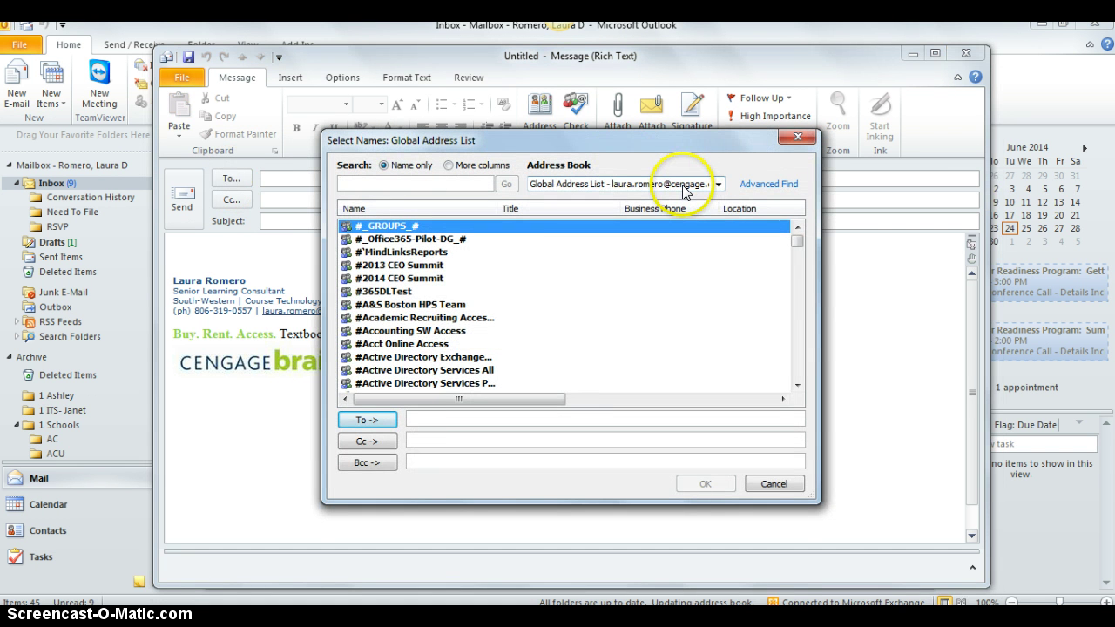
{"action": "left_click", "coordinate": [719, 185]}
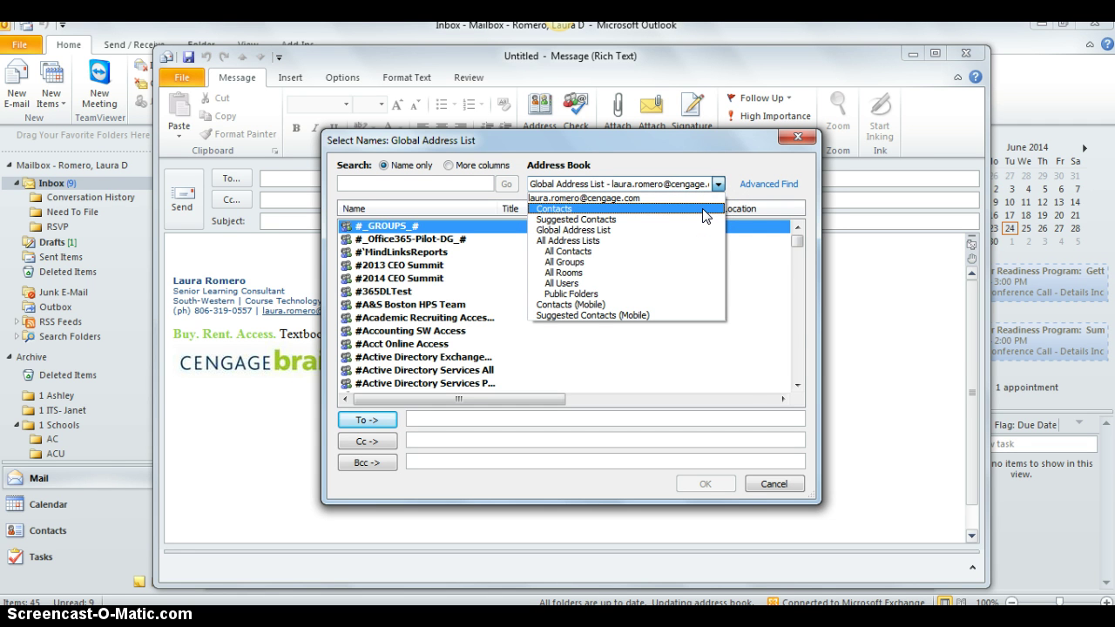
{"action": "left_click", "coordinate": [703, 209]}
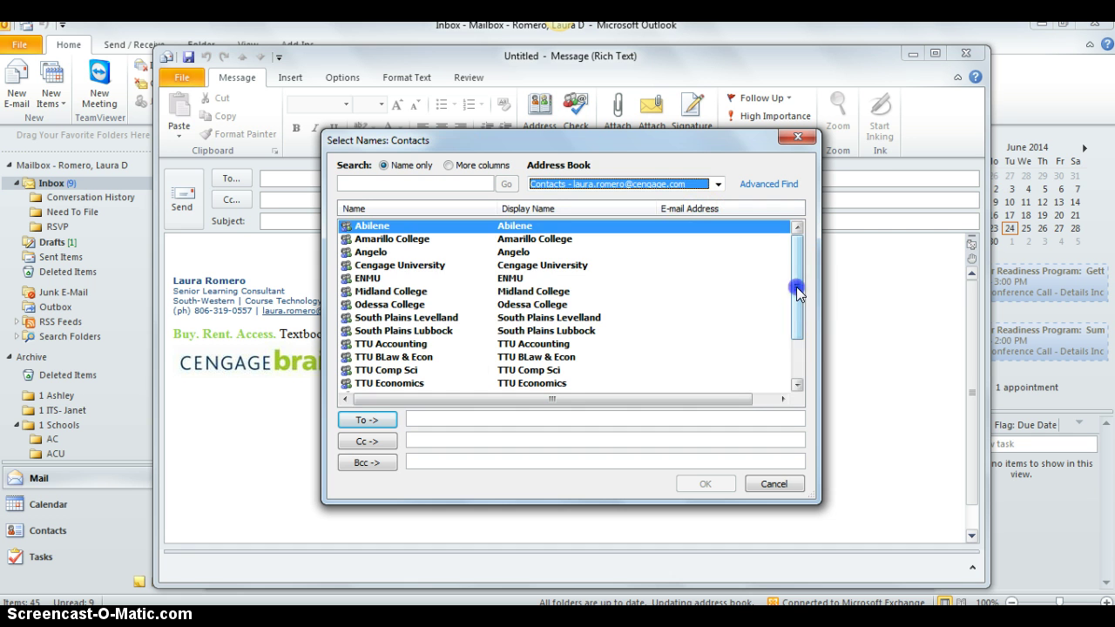
{"action": "left_click", "coordinate": [801, 356]}
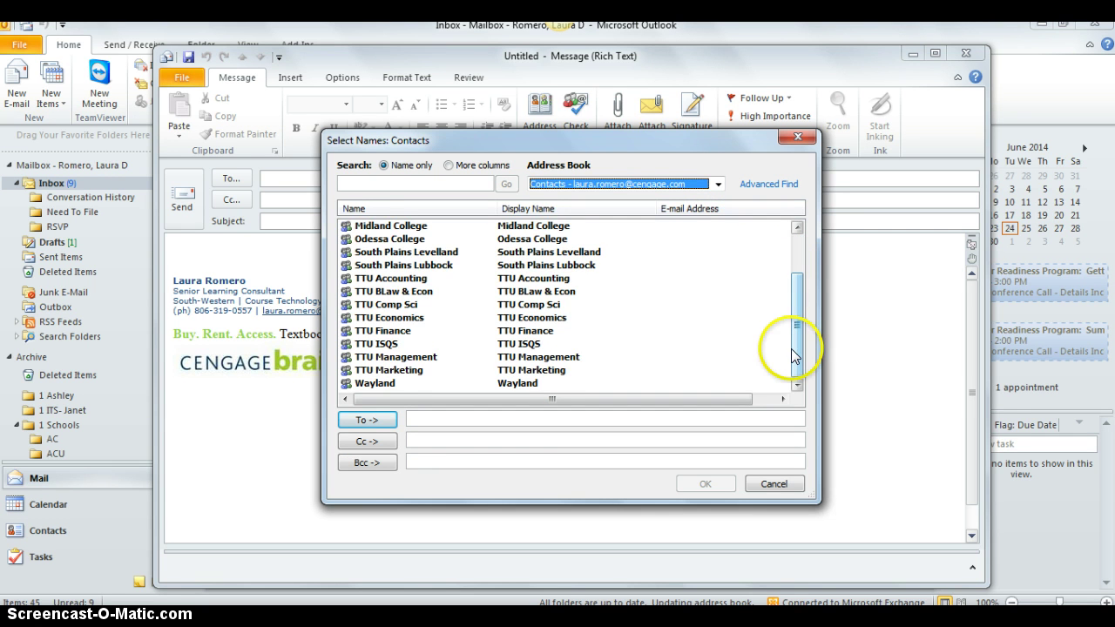
{"action": "left_click", "coordinate": [799, 251]}
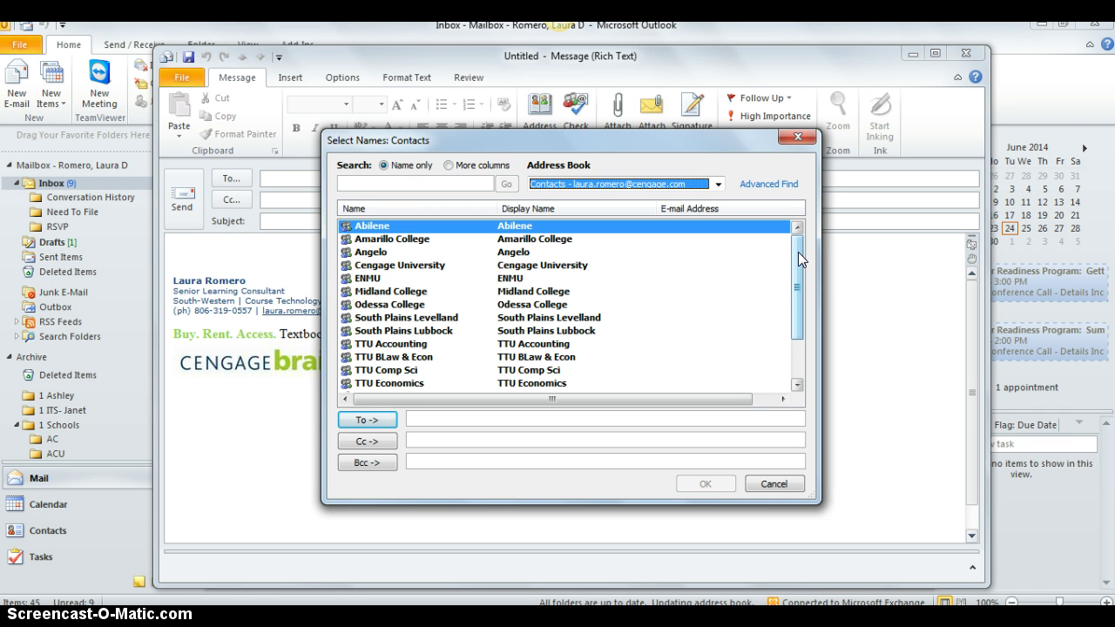
{"action": "left_click", "coordinate": [799, 254]}
{"action": "left_click_drag", "start_coordinate": [797, 262], "coordinate": [788, 241]}
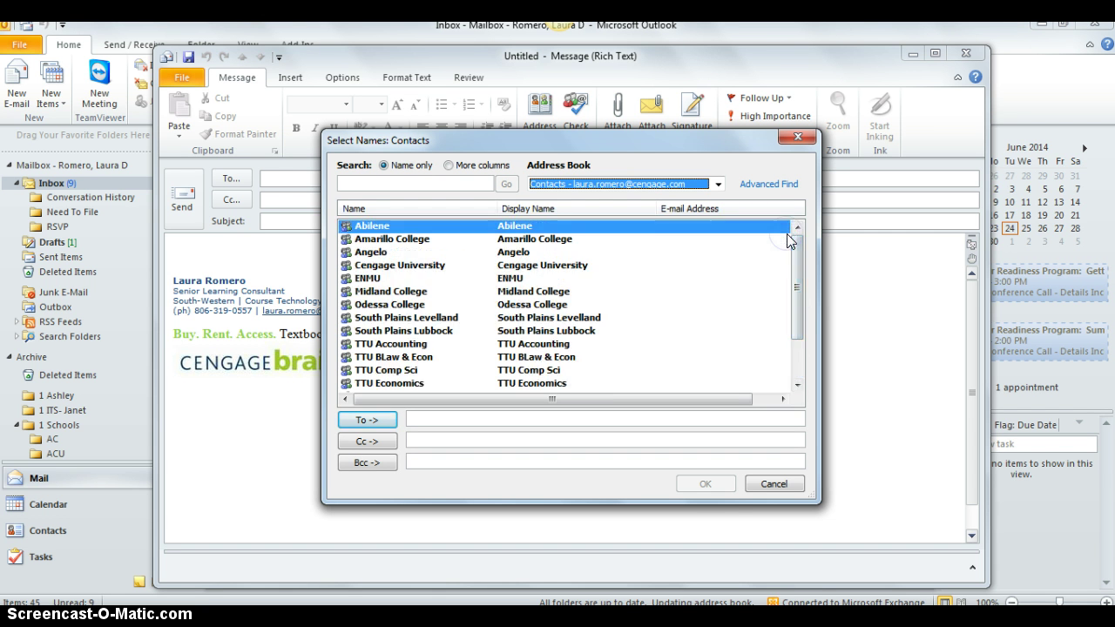
{"action": "left_click", "coordinate": [520, 266]}
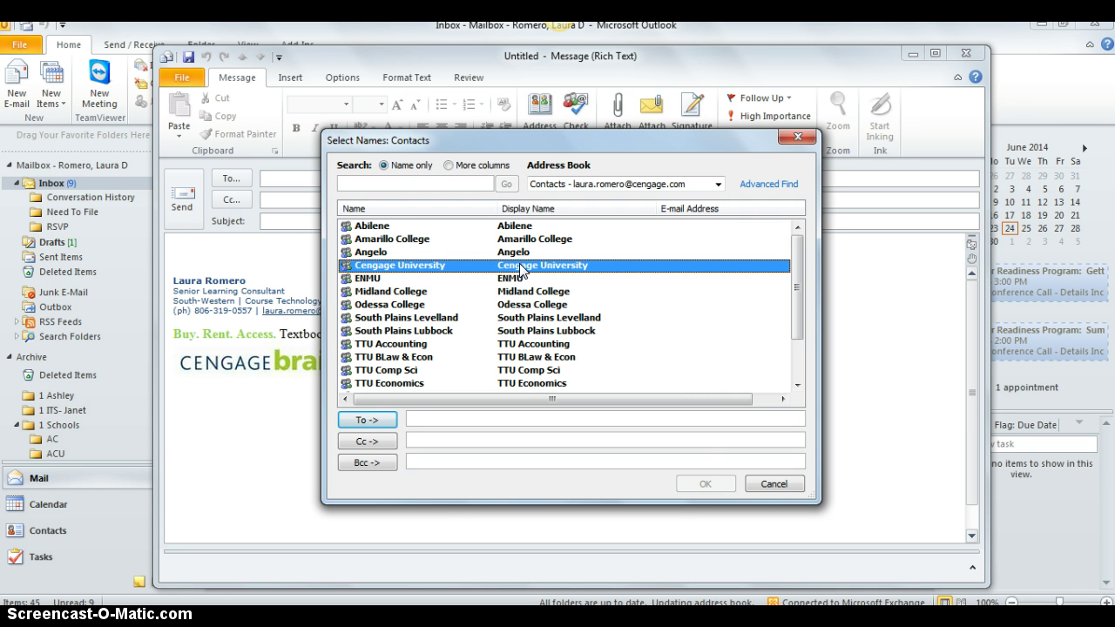
Check the Cengage University group's properties, then add it to the message's To field
{"action": "right_click", "coordinate": [520, 268]}
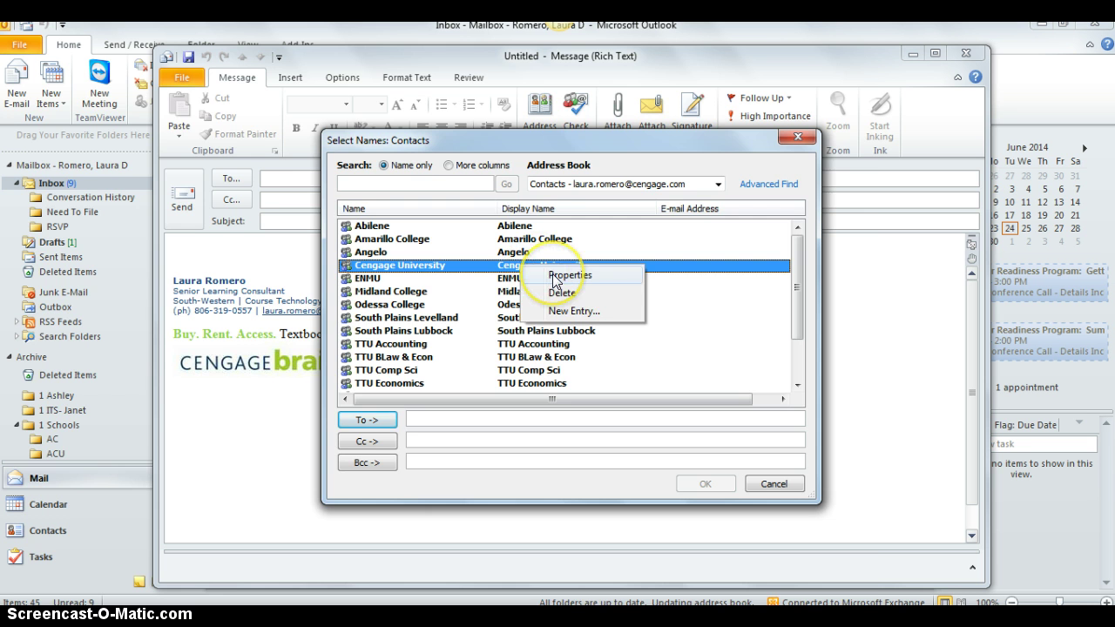
{"action": "left_click", "coordinate": [555, 279]}
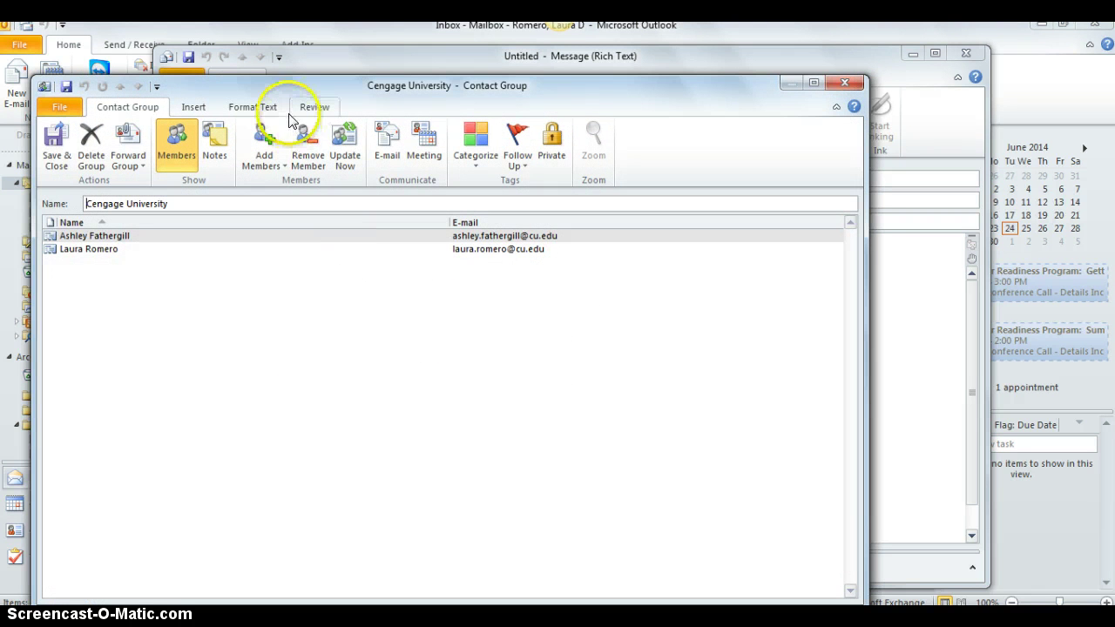
{"action": "left_click", "coordinate": [57, 146]}
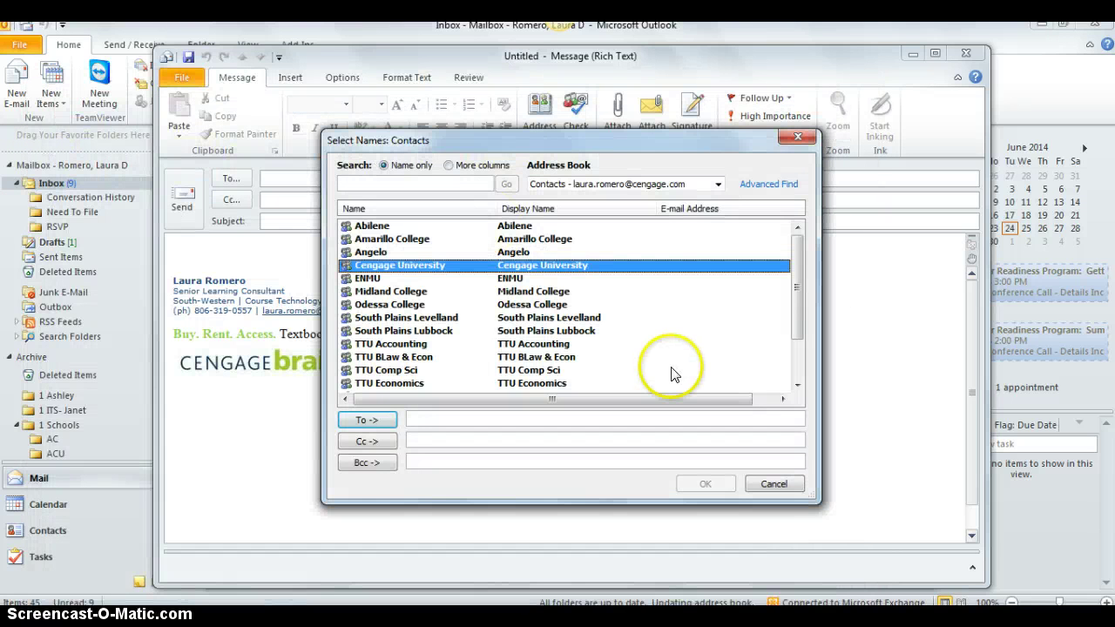
{"action": "left_click", "coordinate": [374, 419]}
{"action": "left_click", "coordinate": [716, 482]}
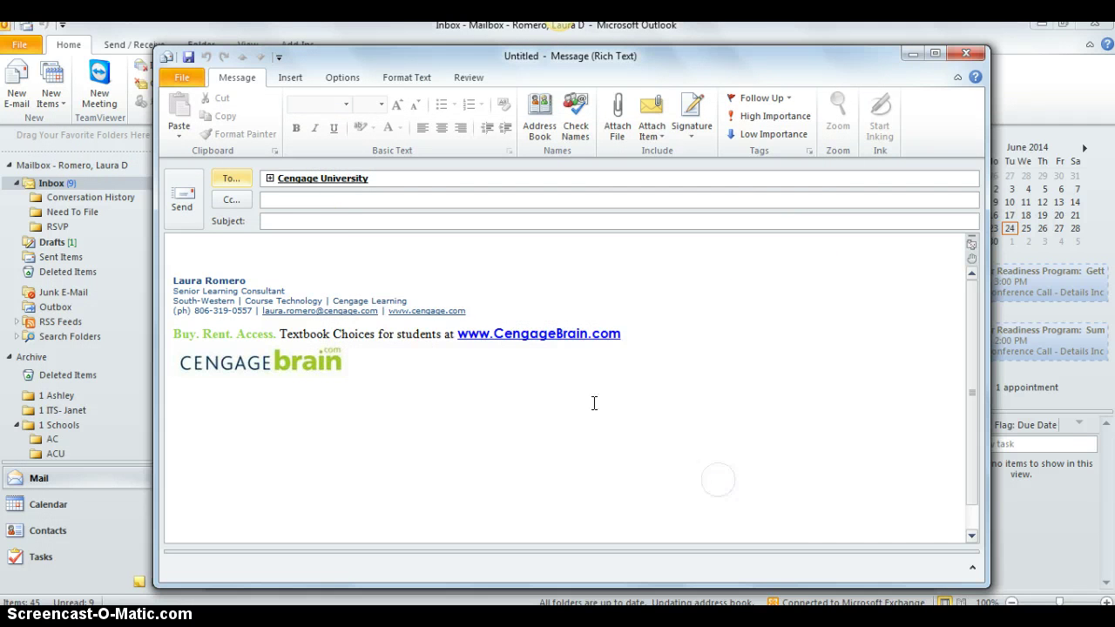
Expand the group into its two member addresses, then delete them and discard the message
{"action": "left_click", "coordinate": [270, 179]}
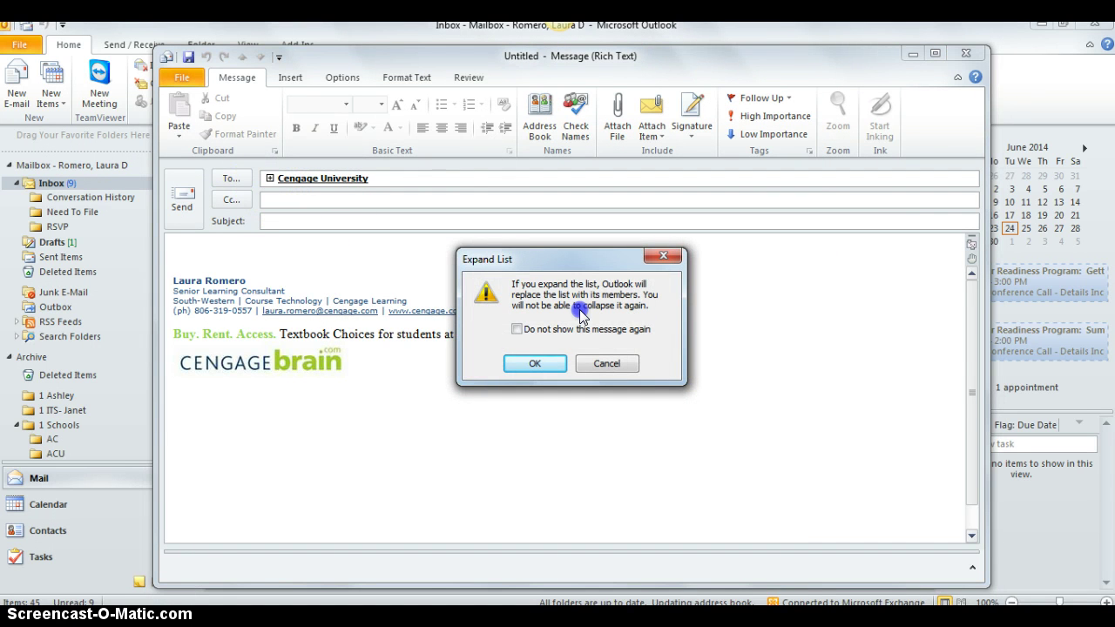
{"action": "left_click", "coordinate": [531, 362]}
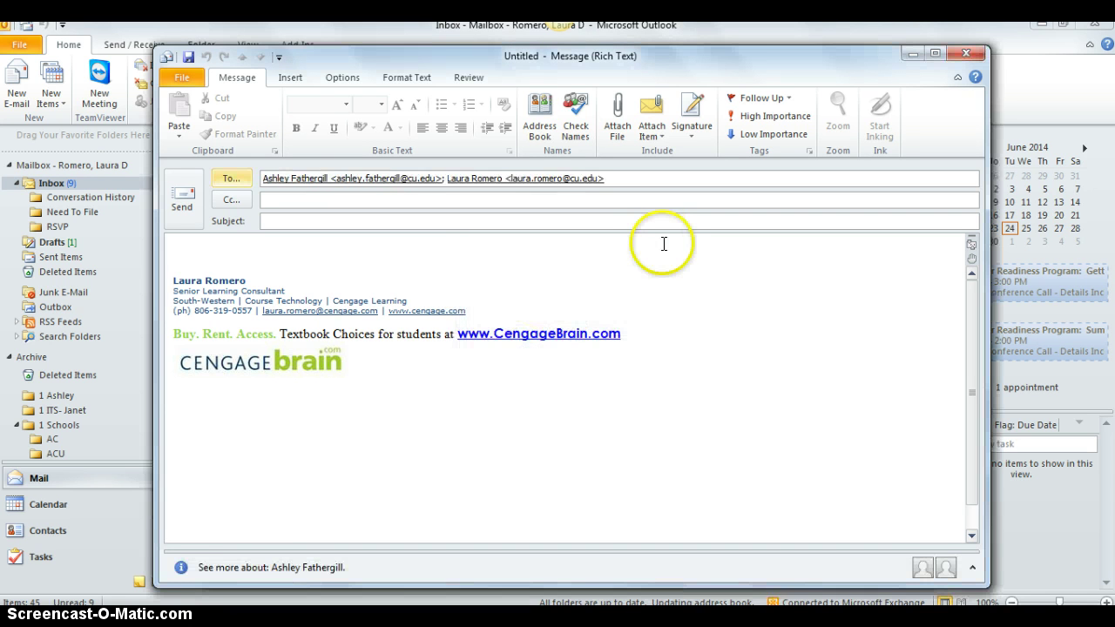
{"action": "left_click_drag", "start_coordinate": [619, 177], "coordinate": [364, 170]}
{"action": "key", "text": "Delete"}
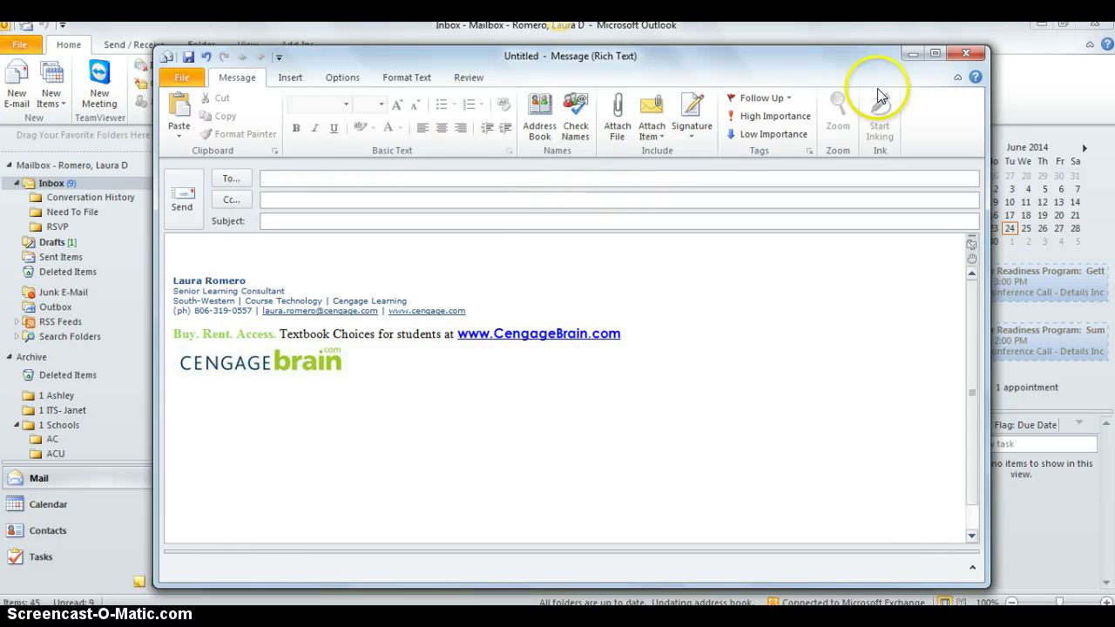
{"action": "left_click", "coordinate": [967, 54]}
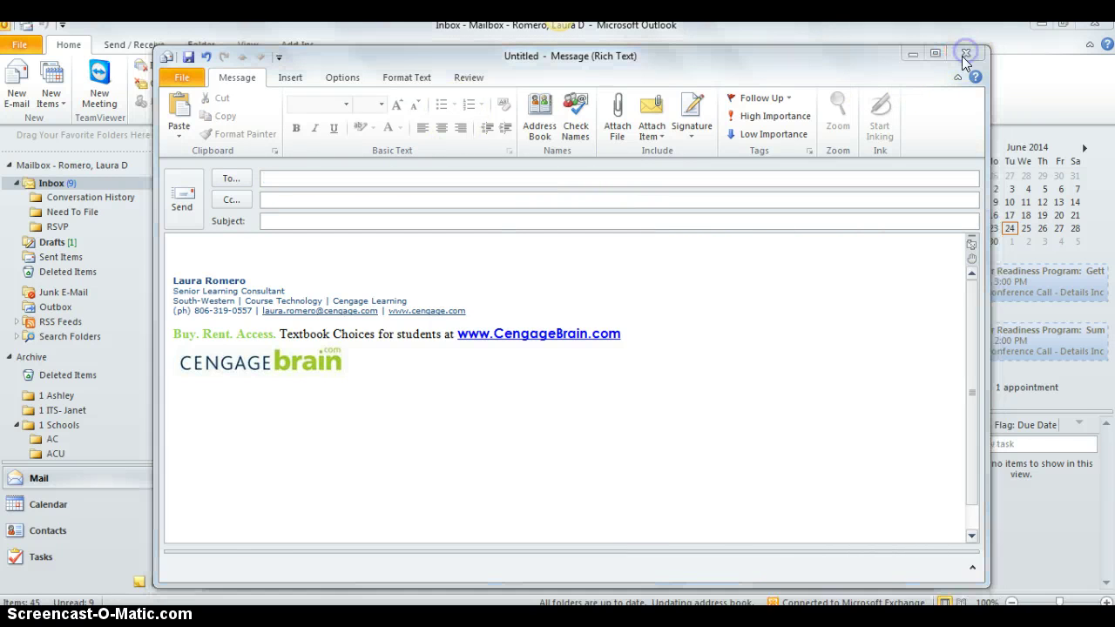
{"action": "left_click", "coordinate": [559, 369]}
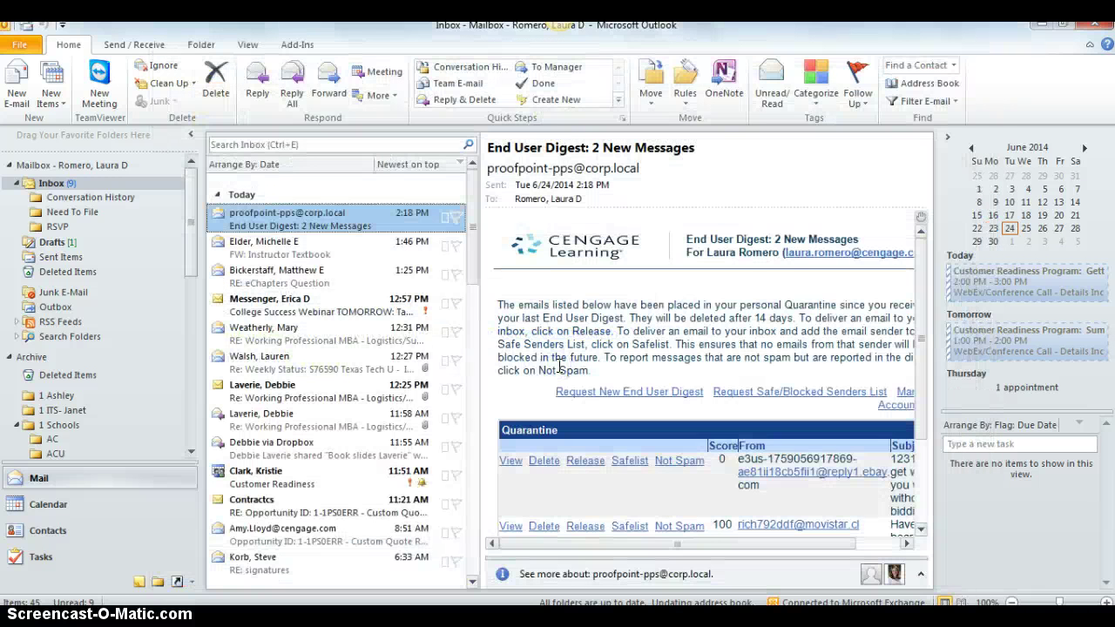
Open the Address Book on the Contacts list, then start and cancel a New Contact Group entry
{"action": "left_click", "coordinate": [937, 92]}
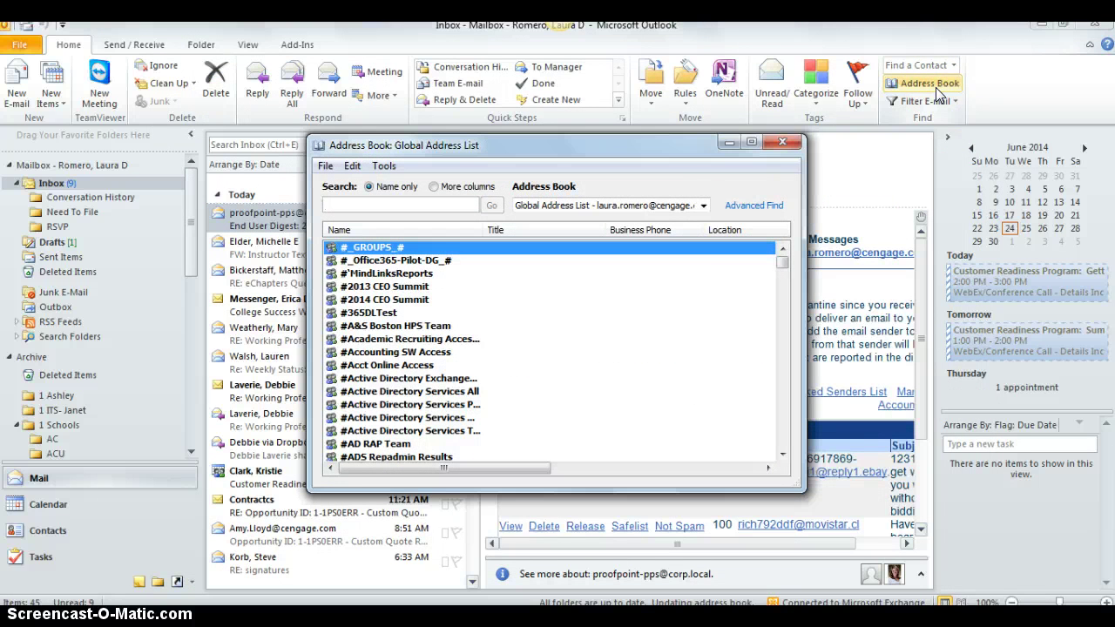
{"action": "left_click", "coordinate": [703, 206]}
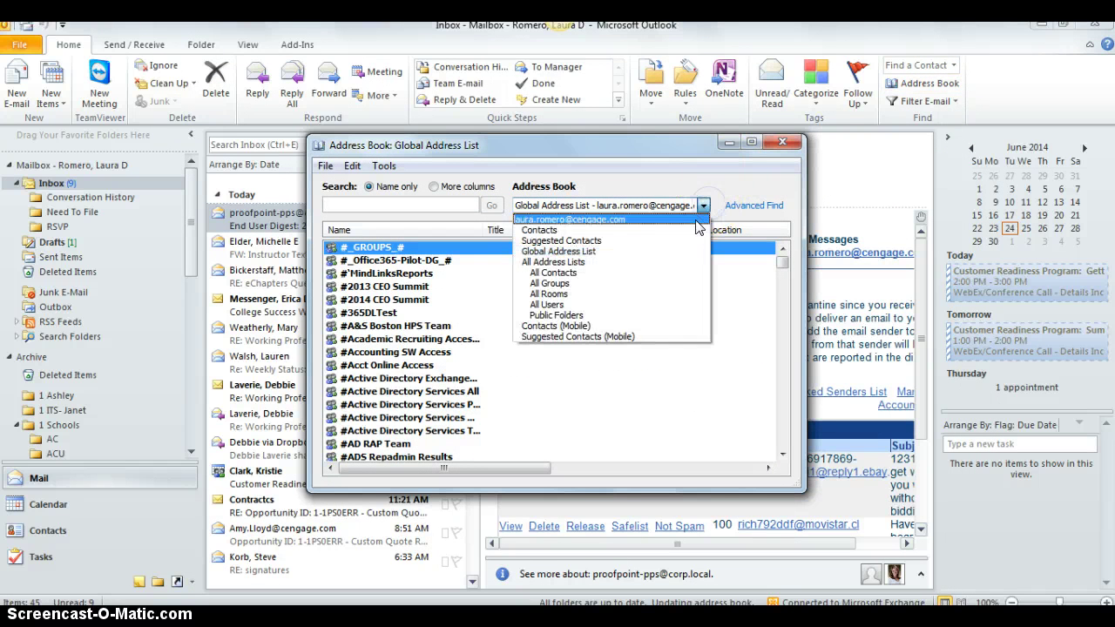
{"action": "left_click", "coordinate": [697, 232]}
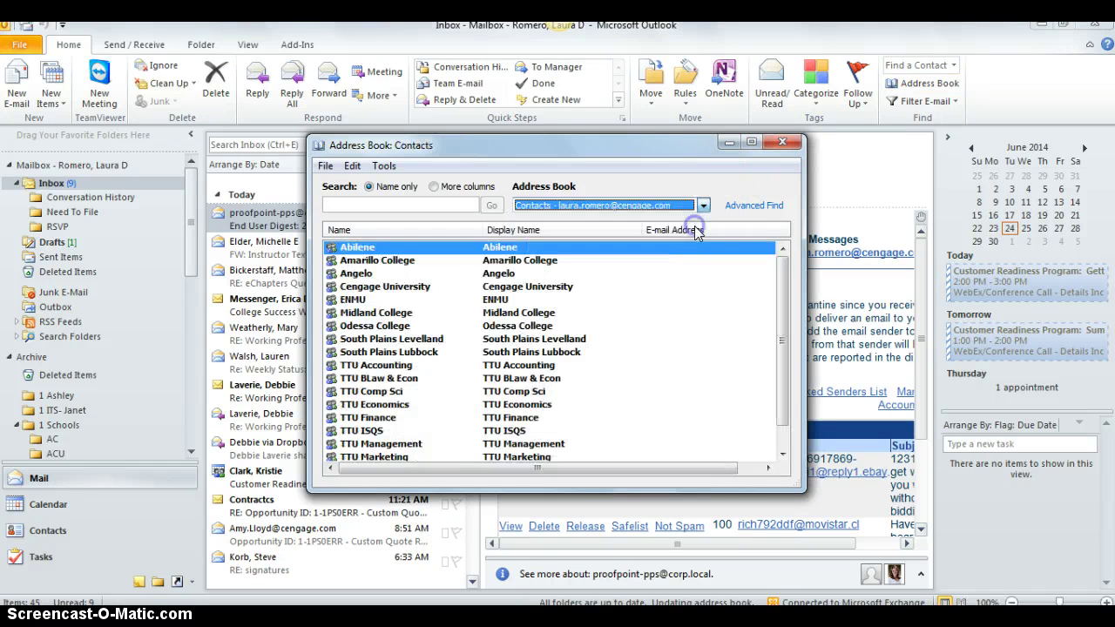
{"action": "right_click", "coordinate": [670, 353]}
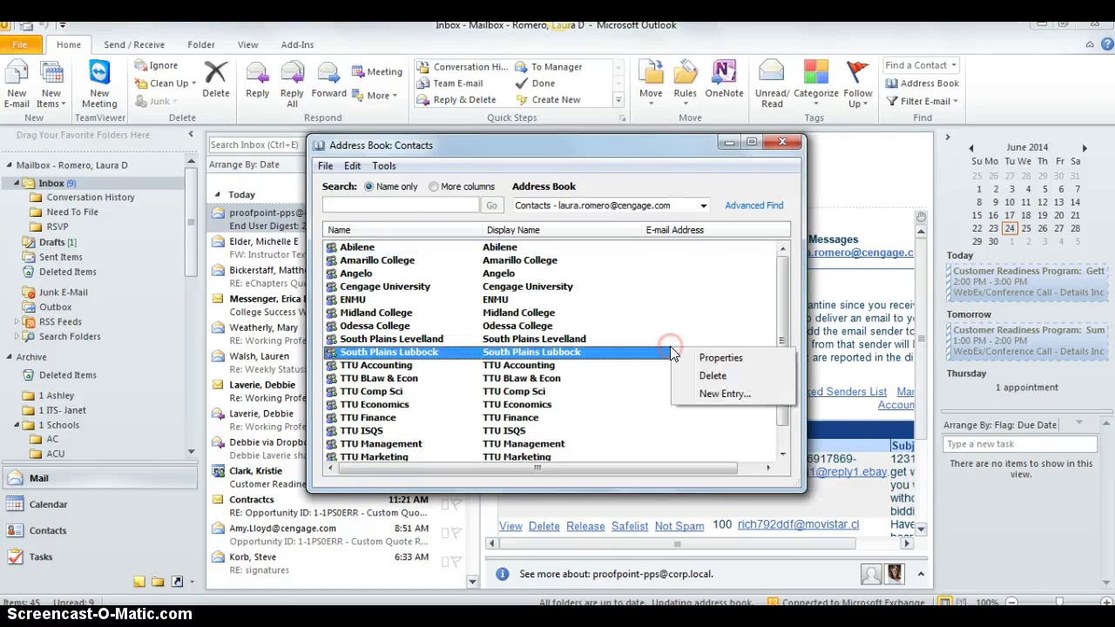
{"action": "left_click", "coordinate": [715, 395]}
{"action": "left_click", "coordinate": [455, 283]}
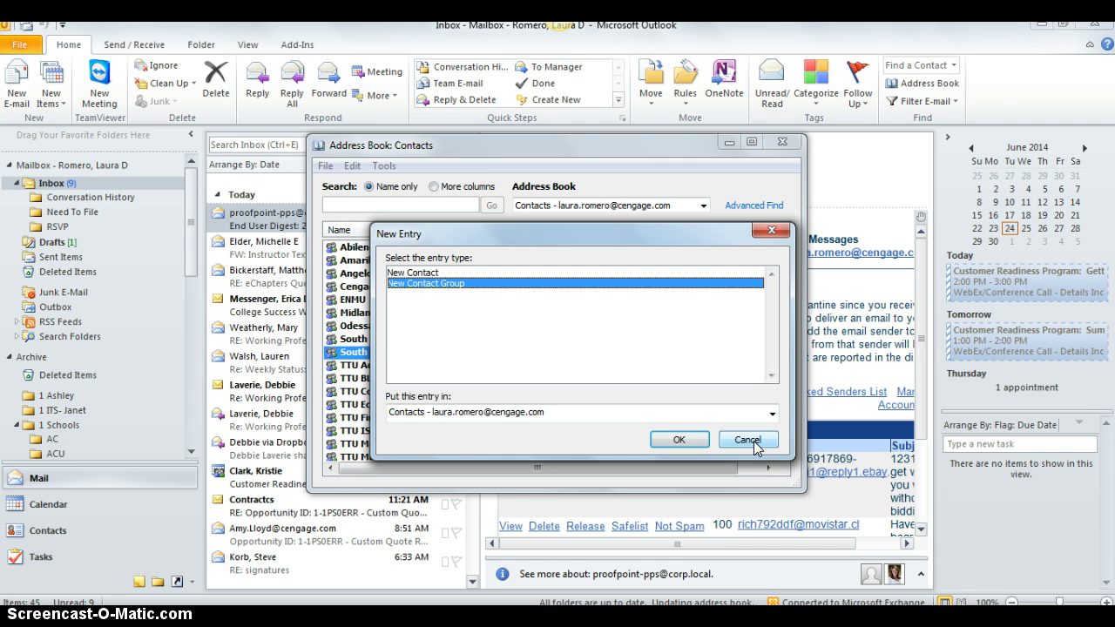
{"action": "left_click", "coordinate": [753, 441]}
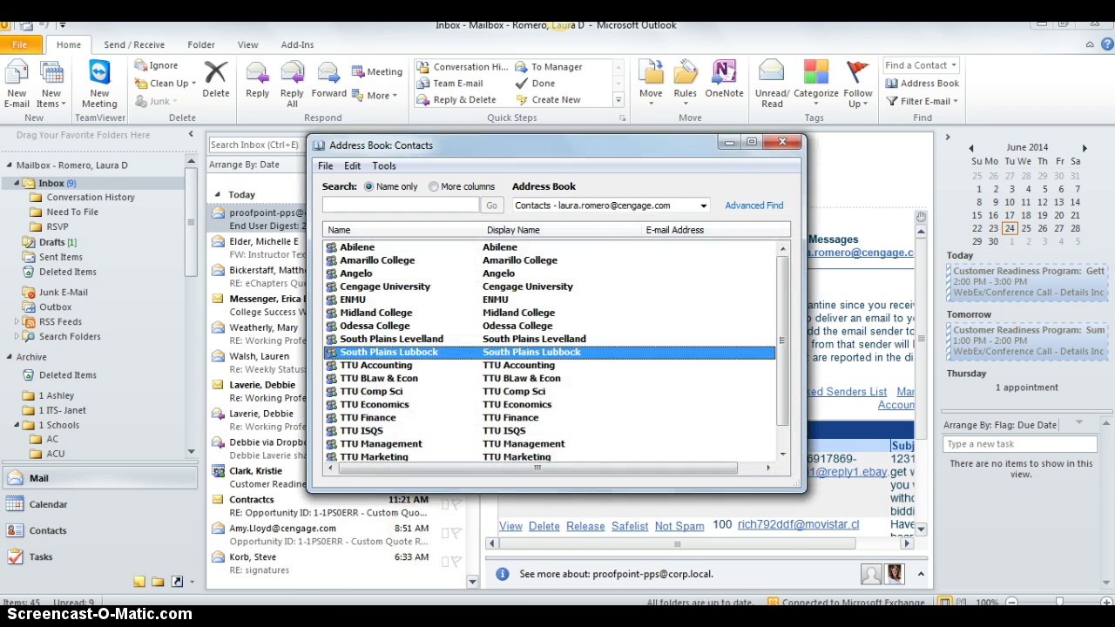